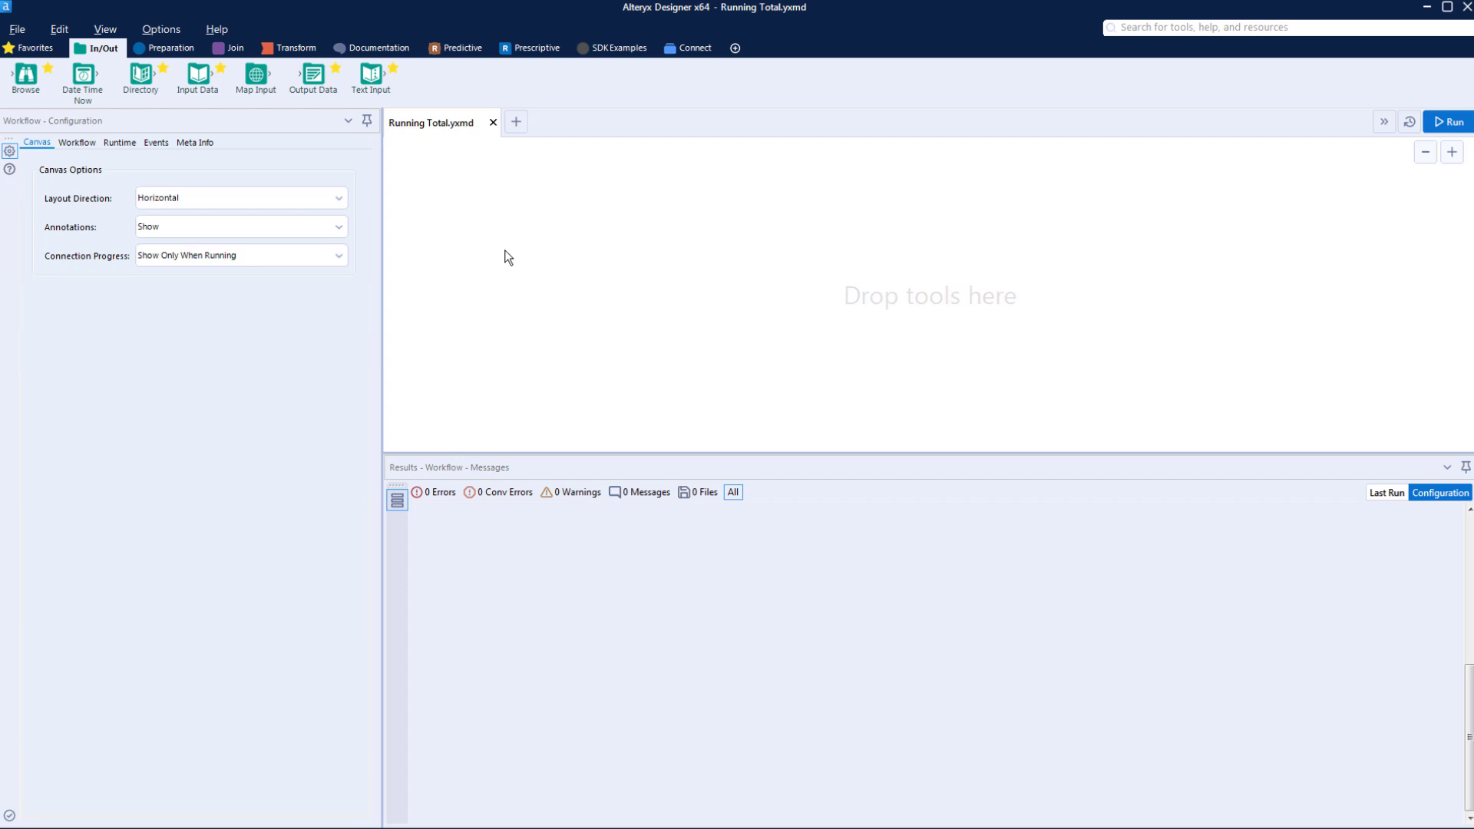
# Step: Add an Input Data tool to the canvas and connect it to the sample file City Populations.yxdb
pyautogui.moveTo(198, 75); pyautogui.dragTo(514, 212)
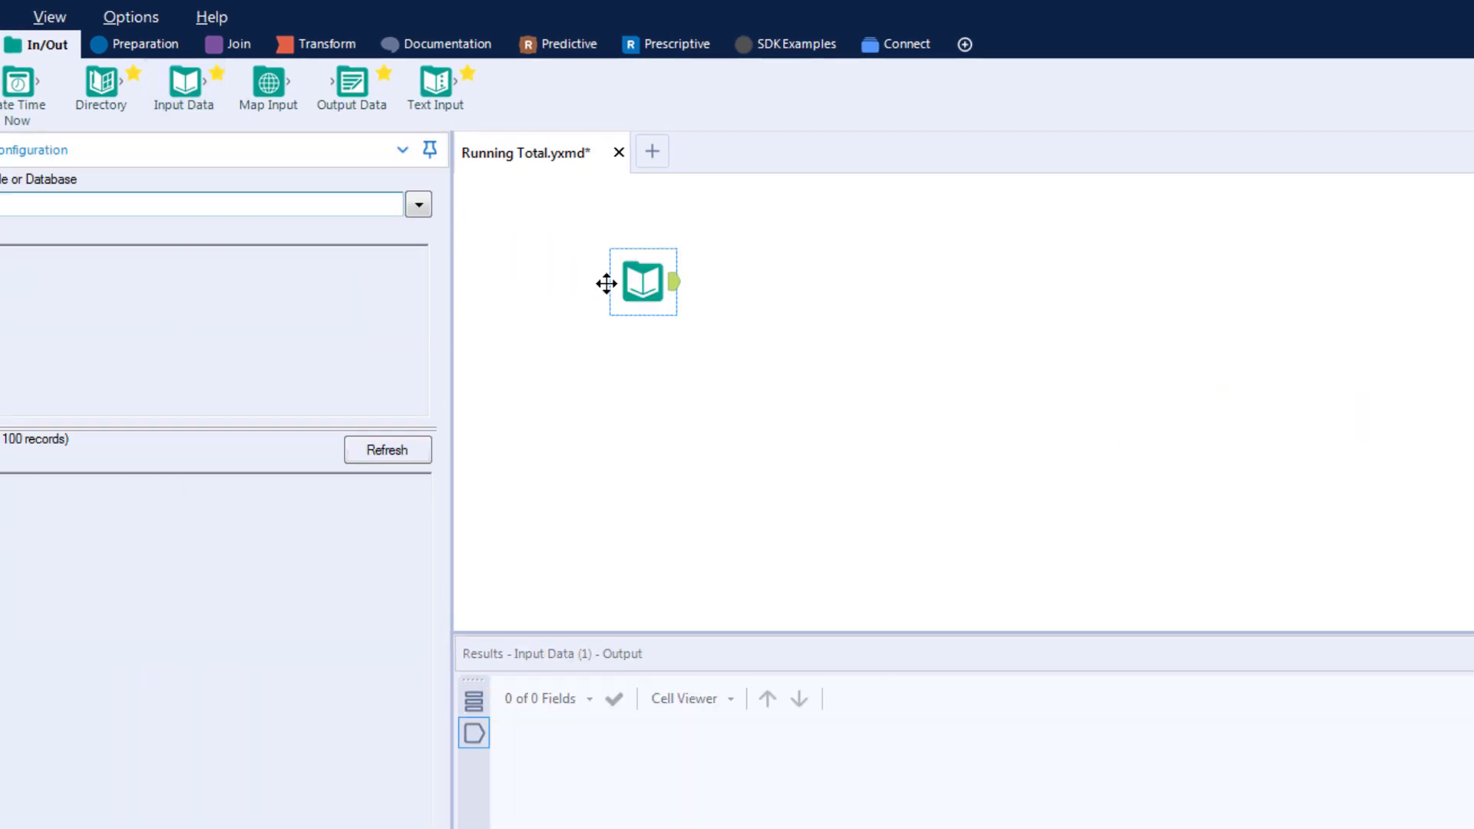
pyautogui.click(416, 209)
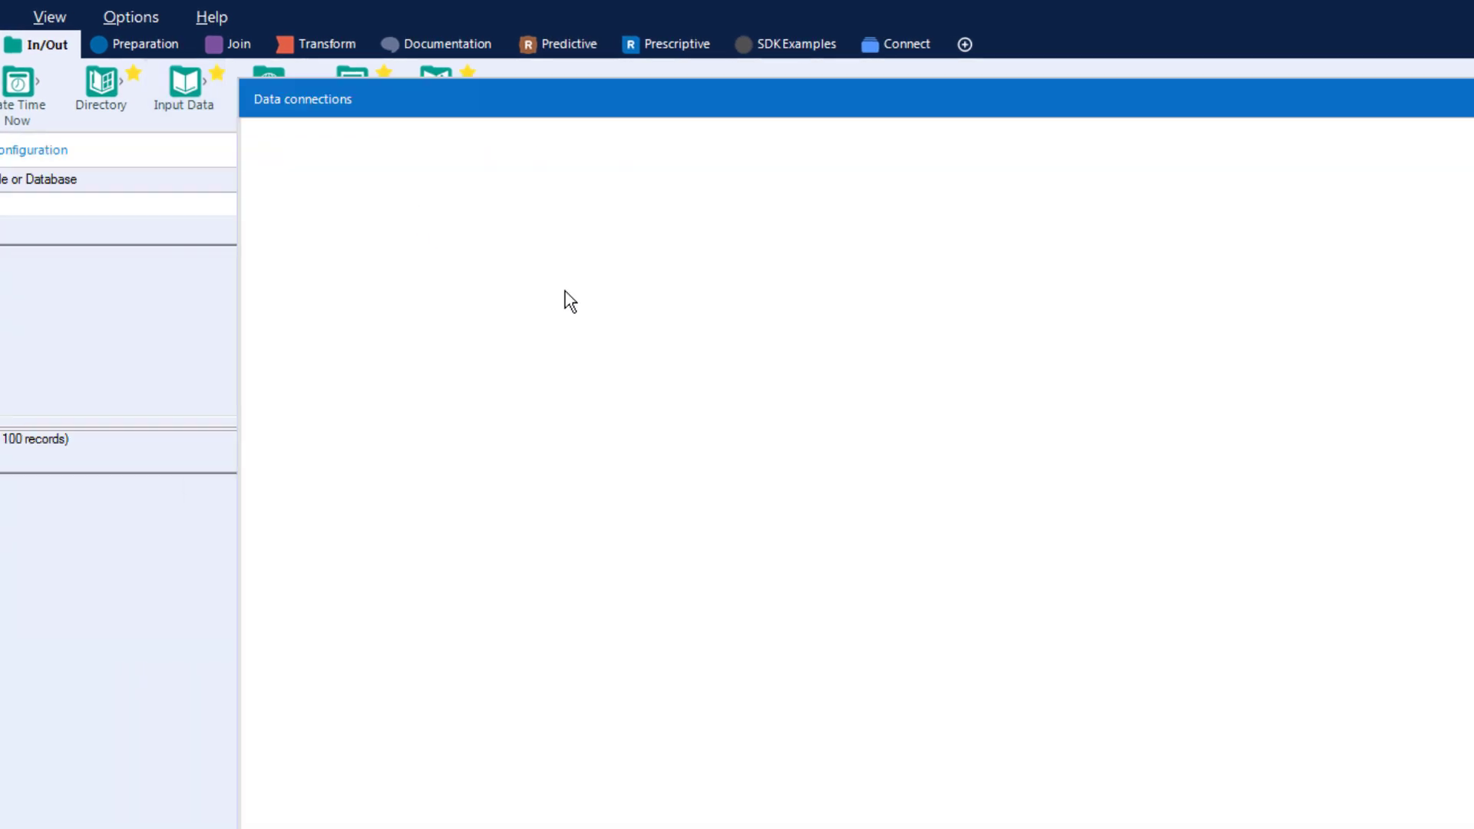
pyautogui.click(849, 275)
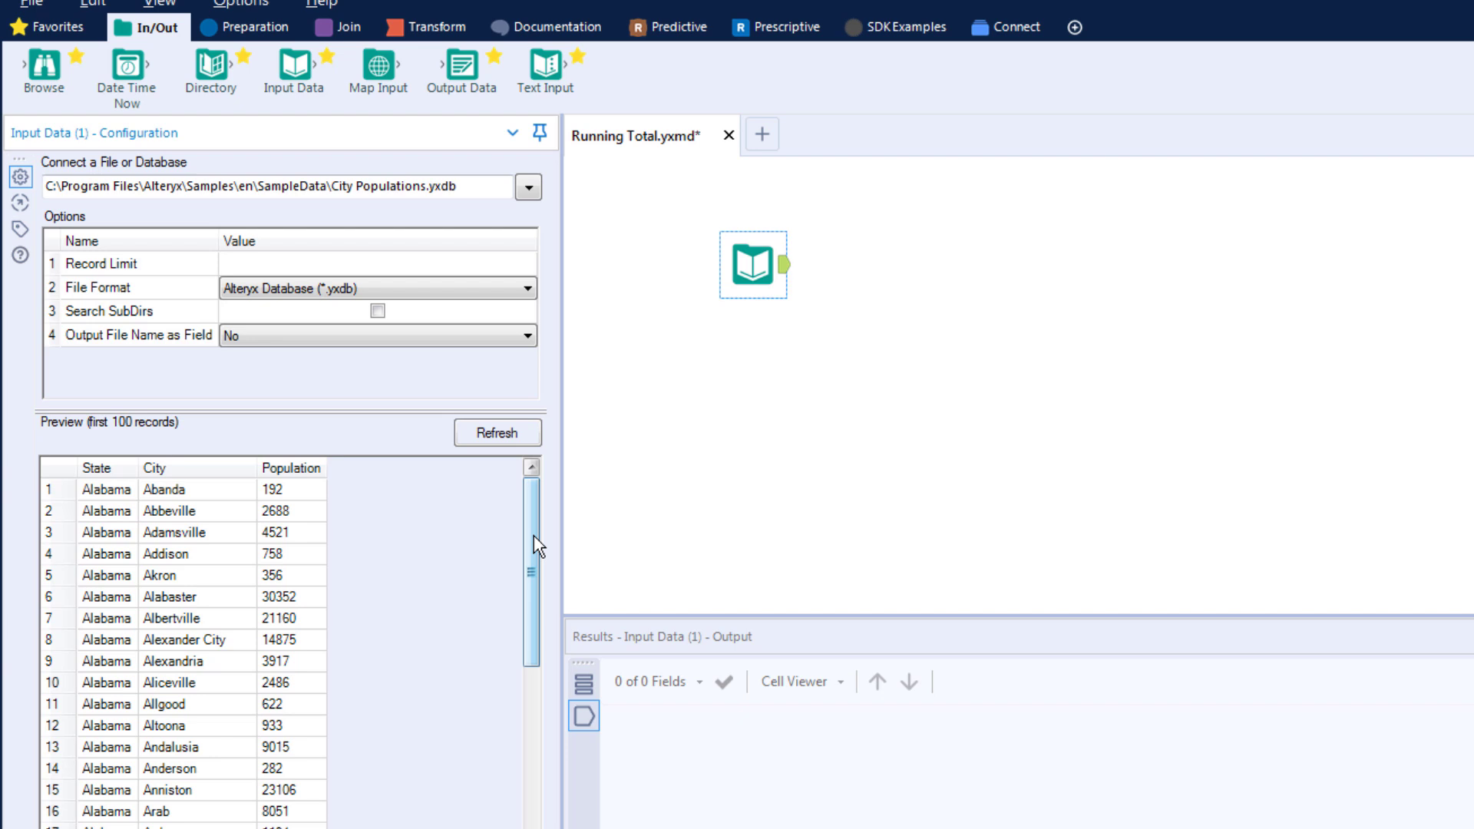
# Step: Connect a Running Total tool after the input and create a running total of the Population field
pyautogui.click(437, 28)
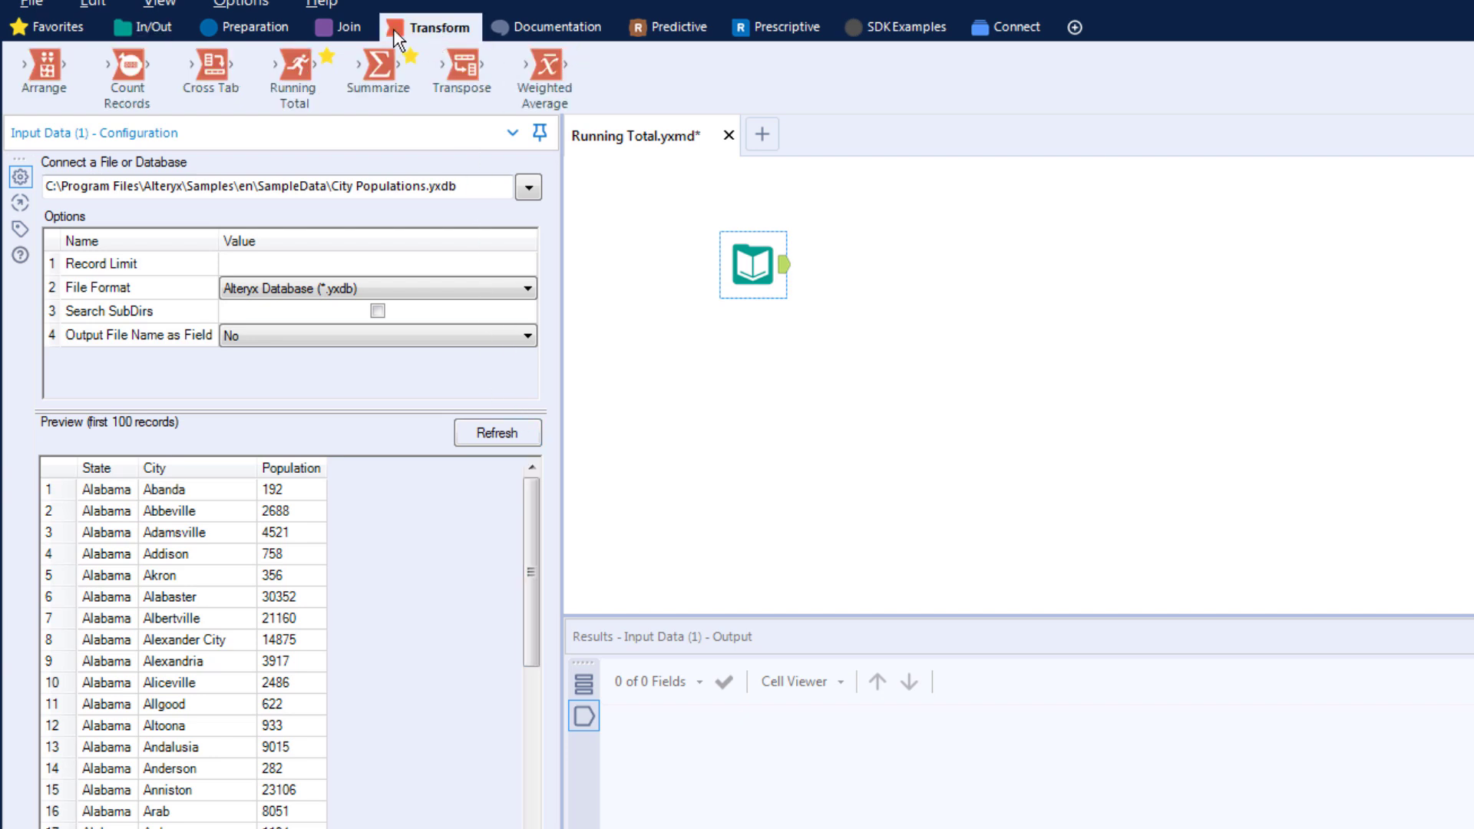
pyautogui.moveTo(294, 68); pyautogui.dragTo(887, 263)
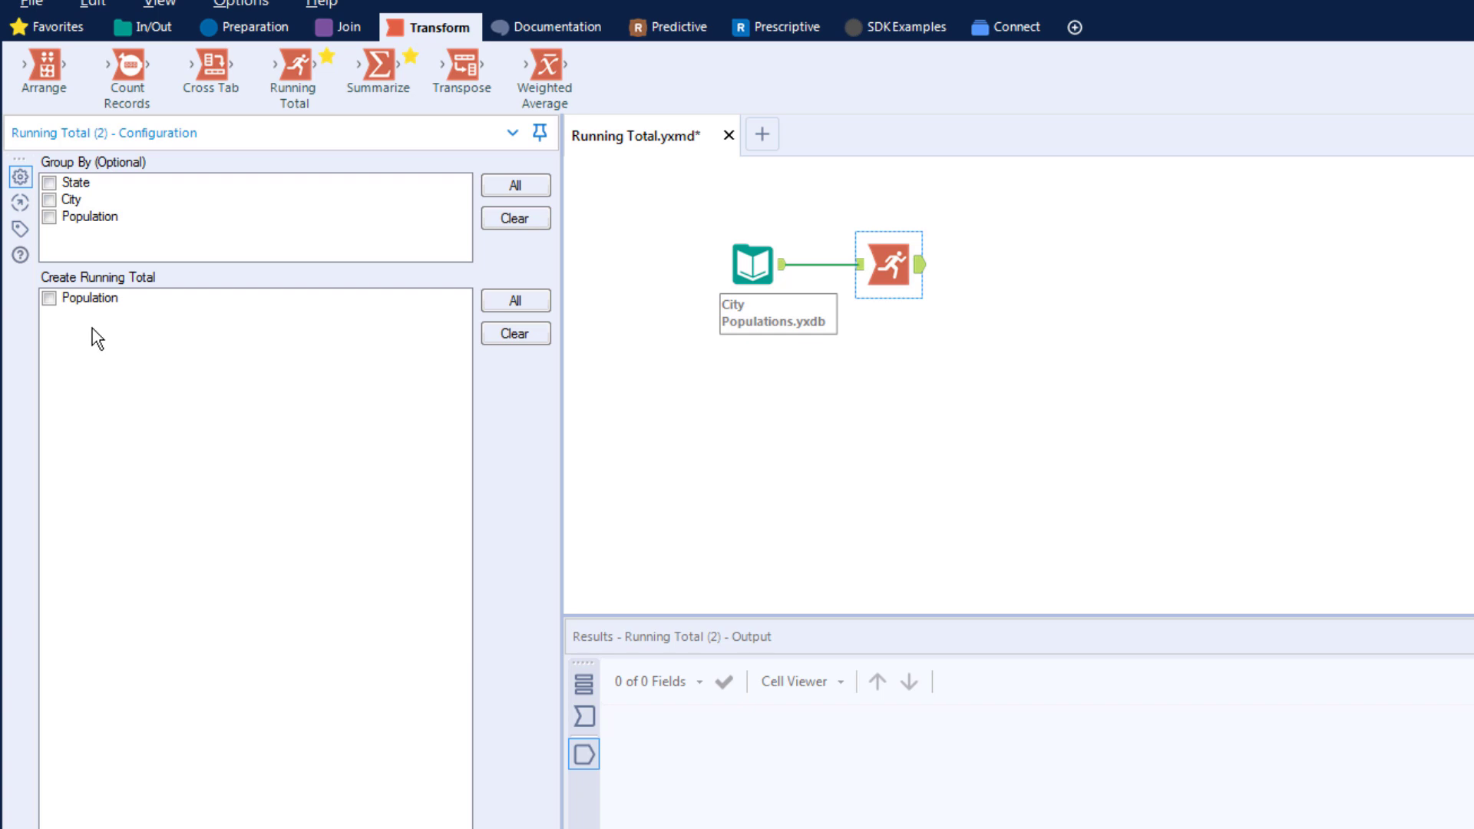
pyautogui.click(50, 298)
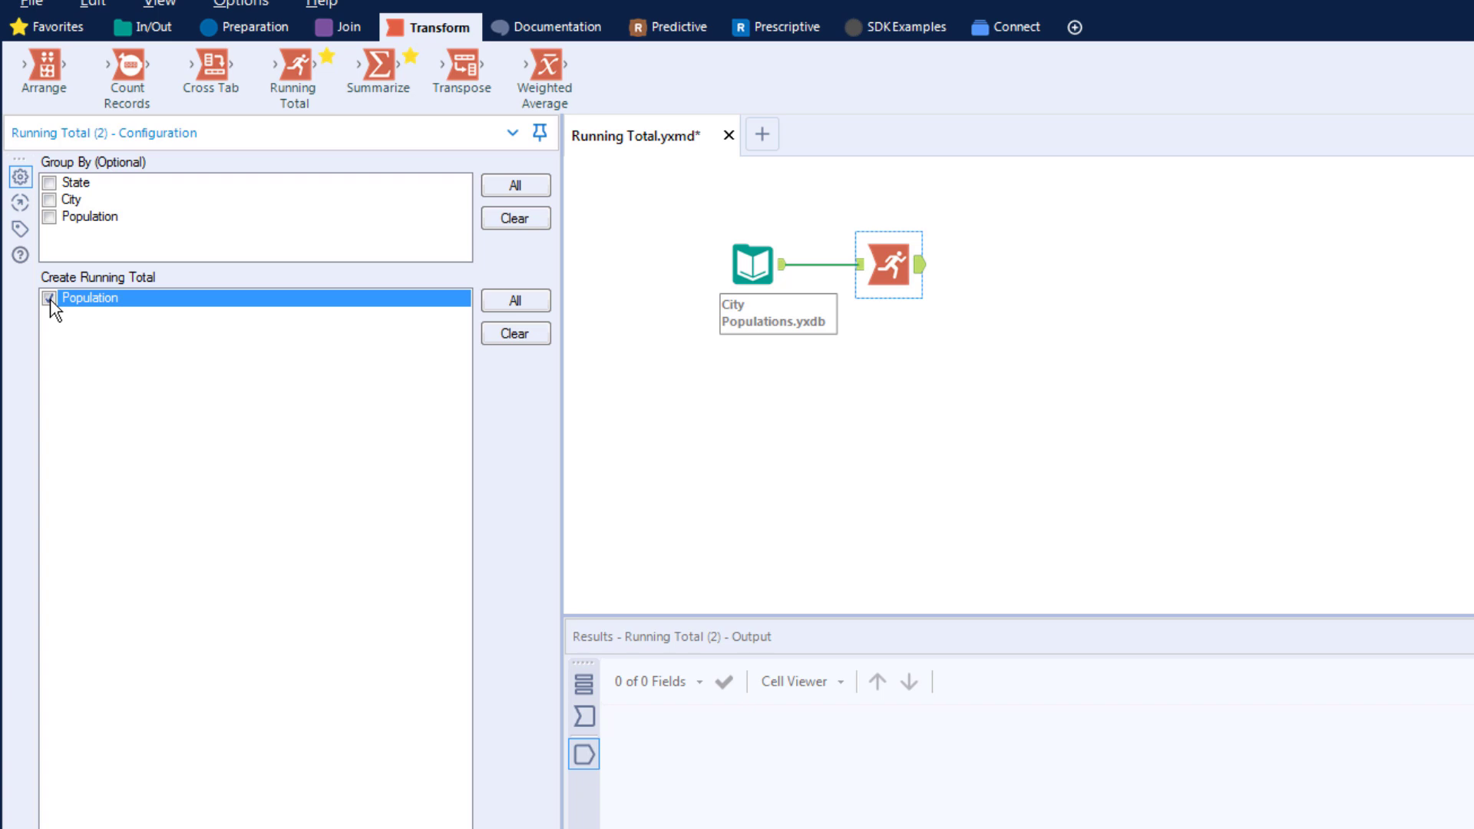
# Step: Run the workflow and review how the RunTot_Population values accumulate across the city records
pyautogui.hotkey('ctrl', 'r')
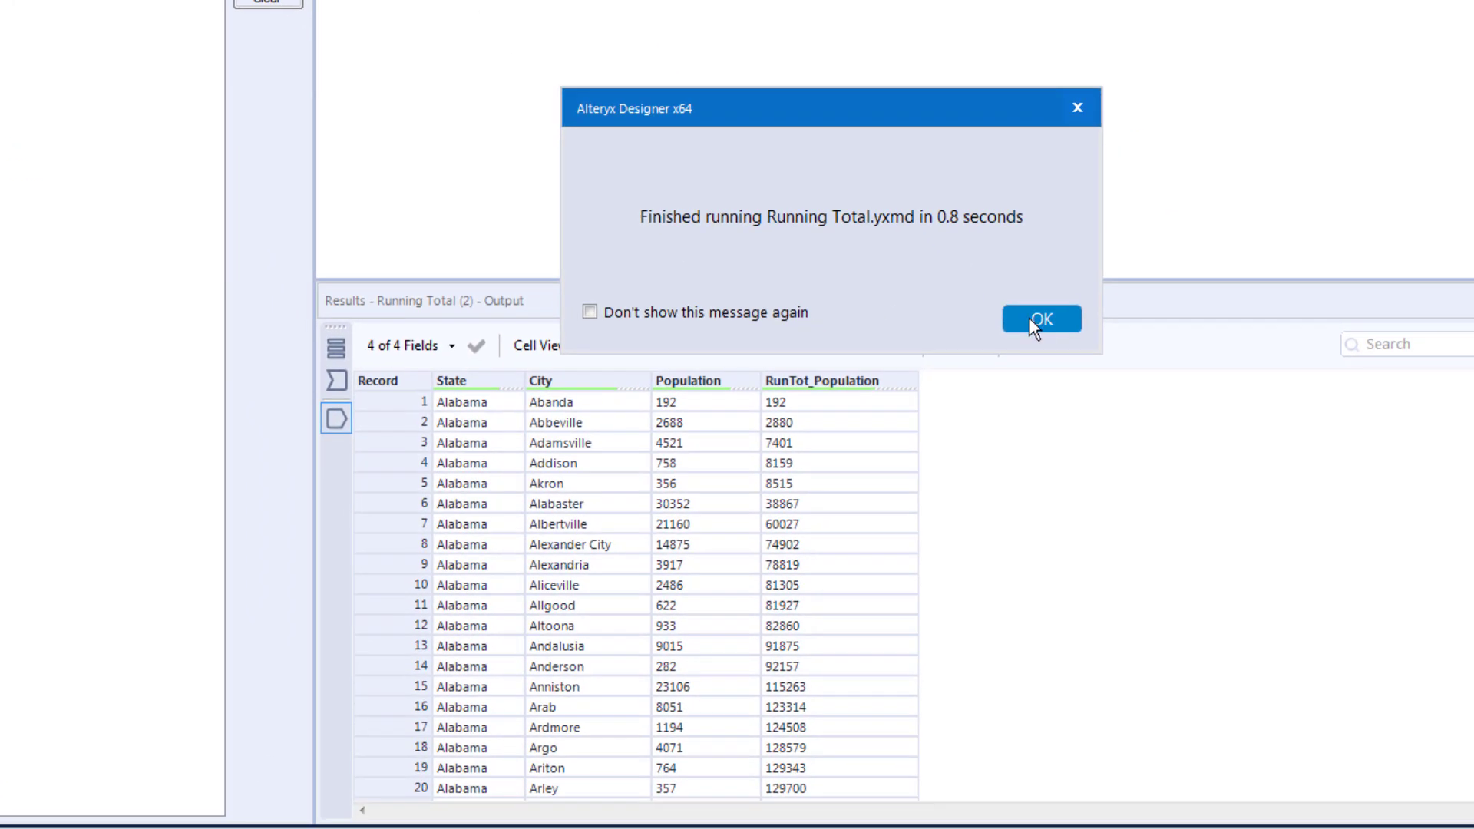
pyautogui.click(1282, 655)
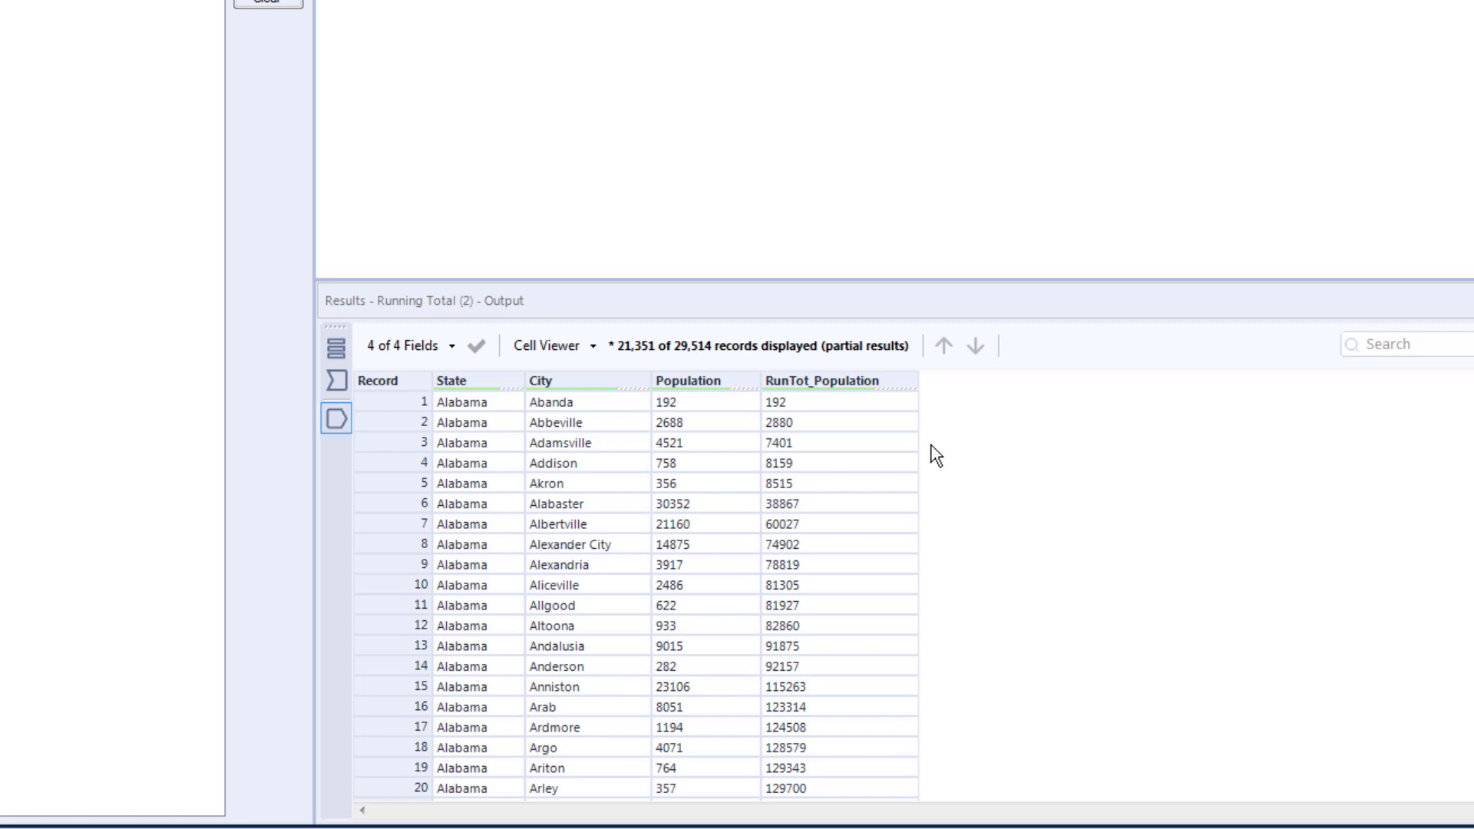
pyautogui.click(972, 459)
pyautogui.scroll(-13, 975, 468)
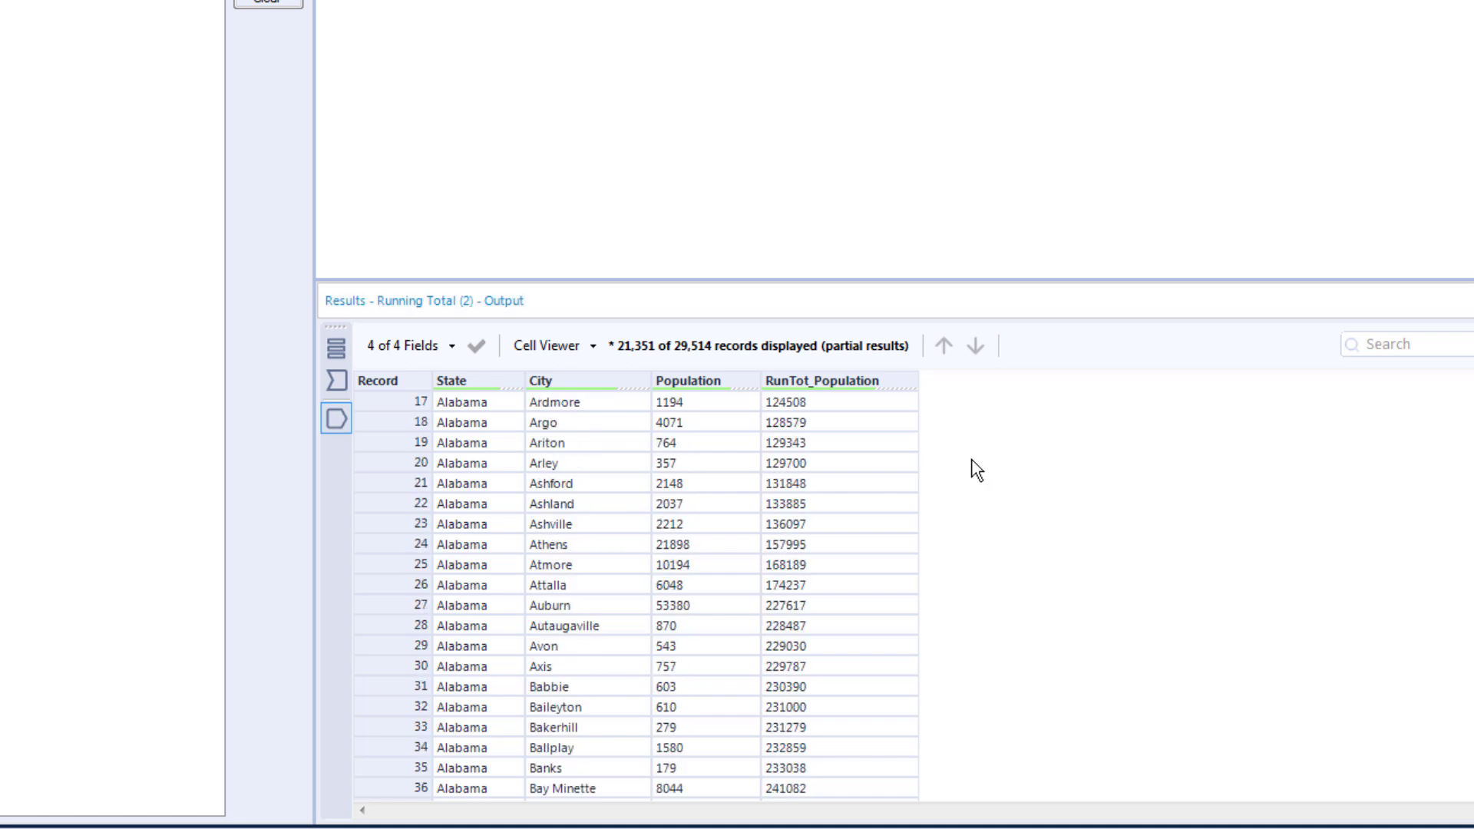
pyautogui.scroll(-11, 975, 469)
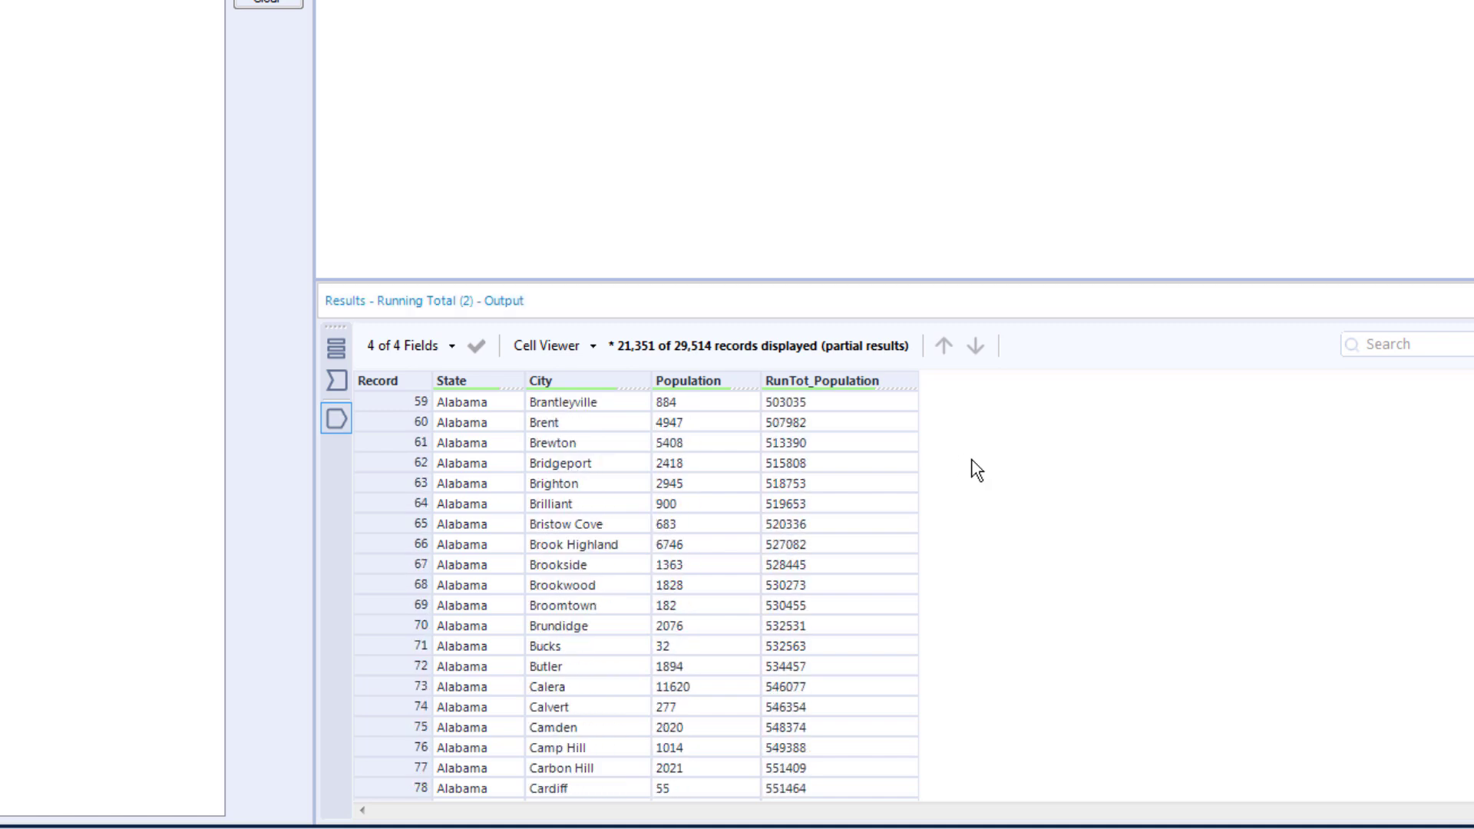
pyautogui.scroll(-7, 975, 469)
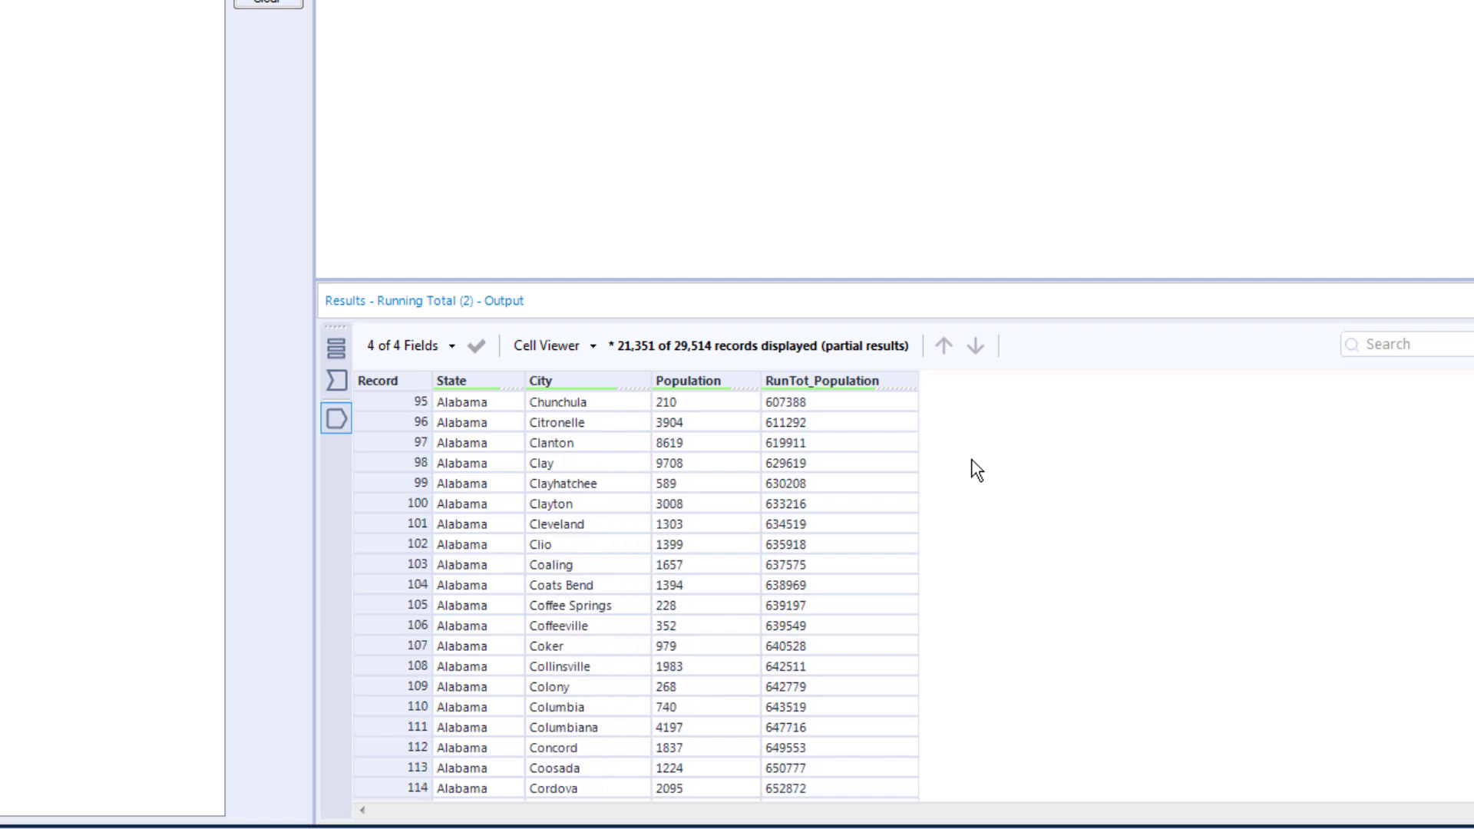
pyautogui.scroll(20, 975, 469)
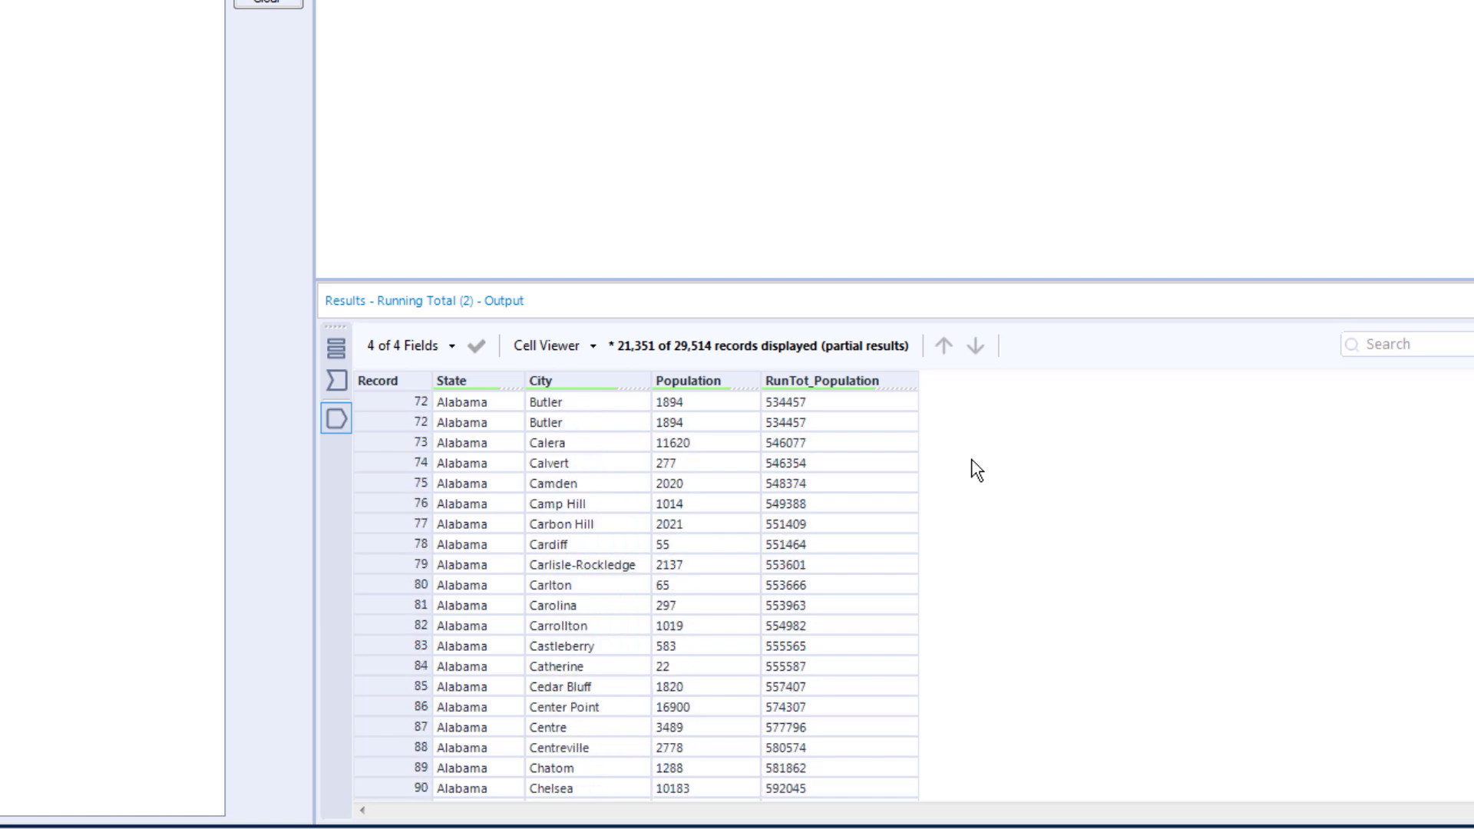
pyautogui.scroll(10, 977, 470)
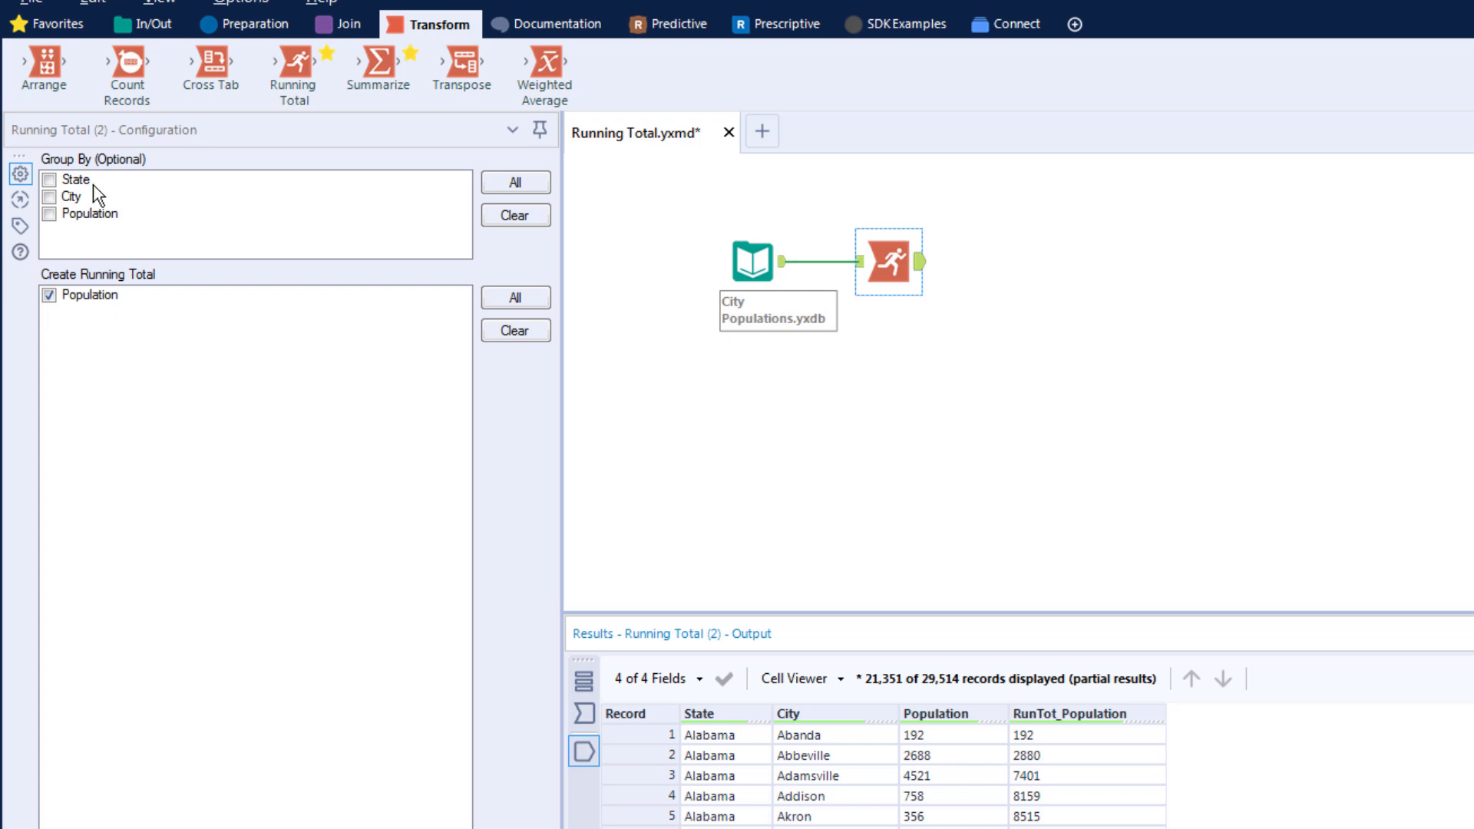
# Step: Group the running total by State and run the workflow again
pyautogui.click(50, 181)
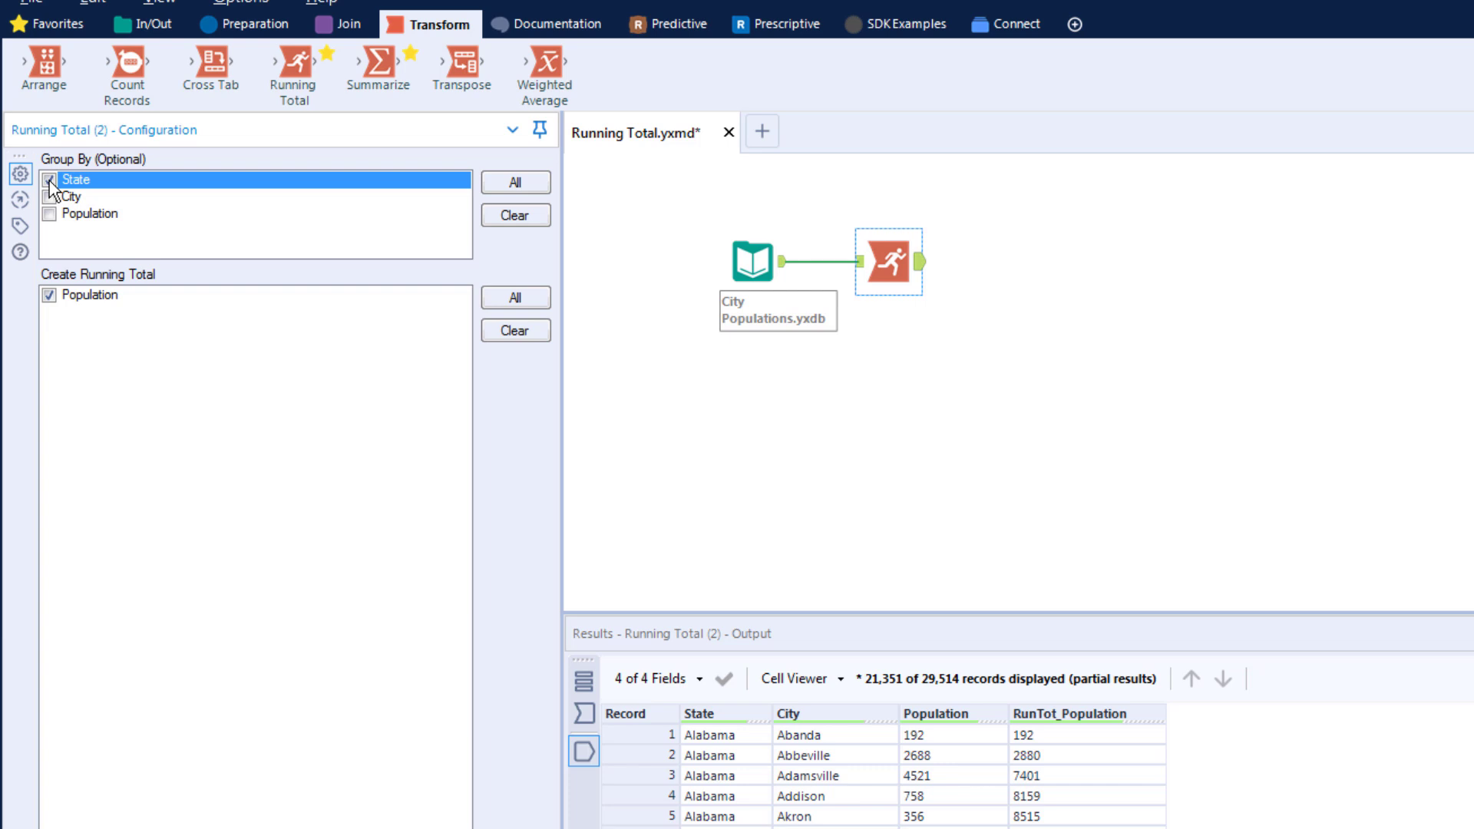
pyautogui.hotkey('ctrl', 'r')
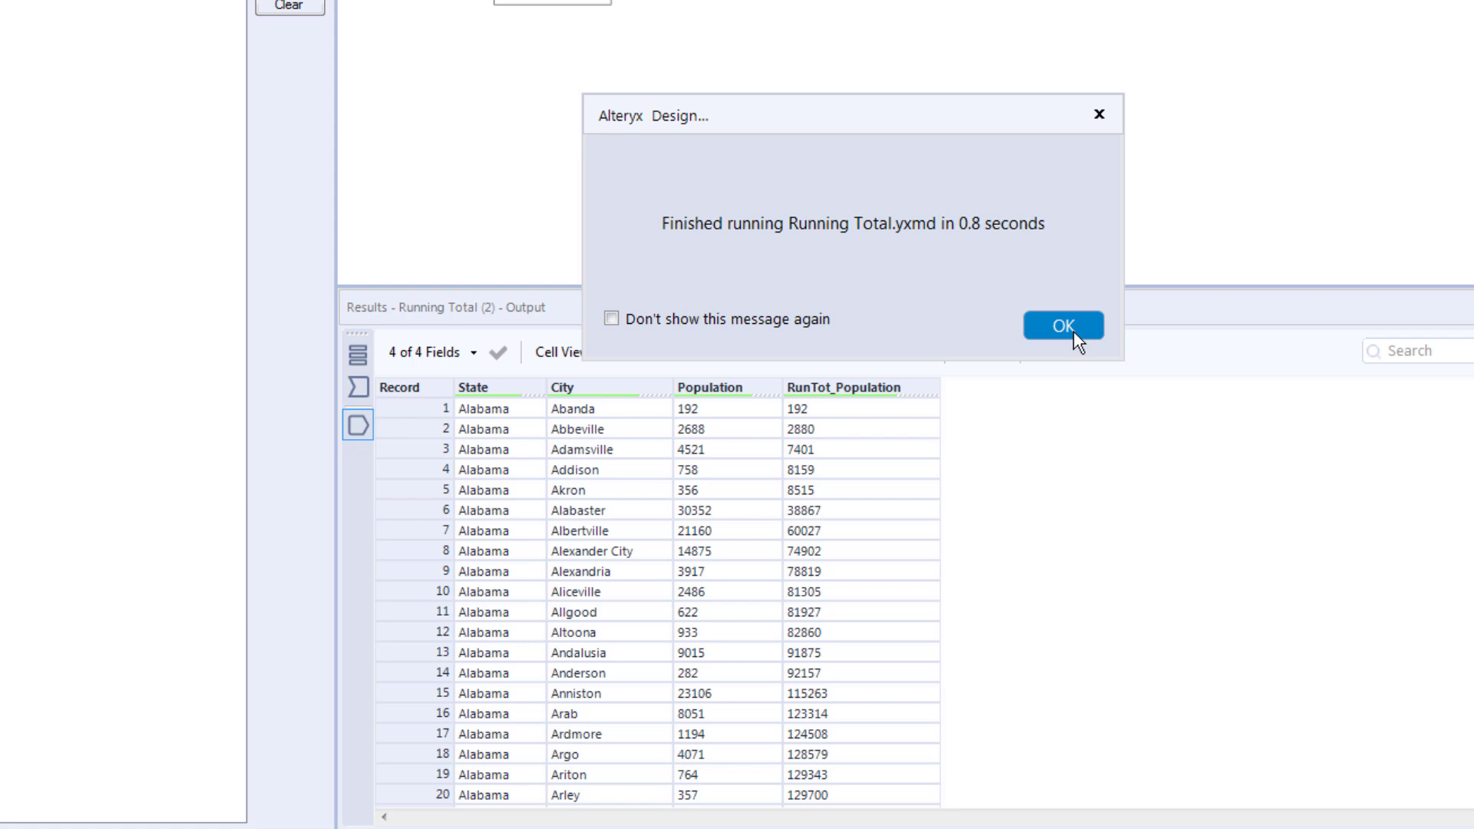
pyautogui.click(1292, 651)
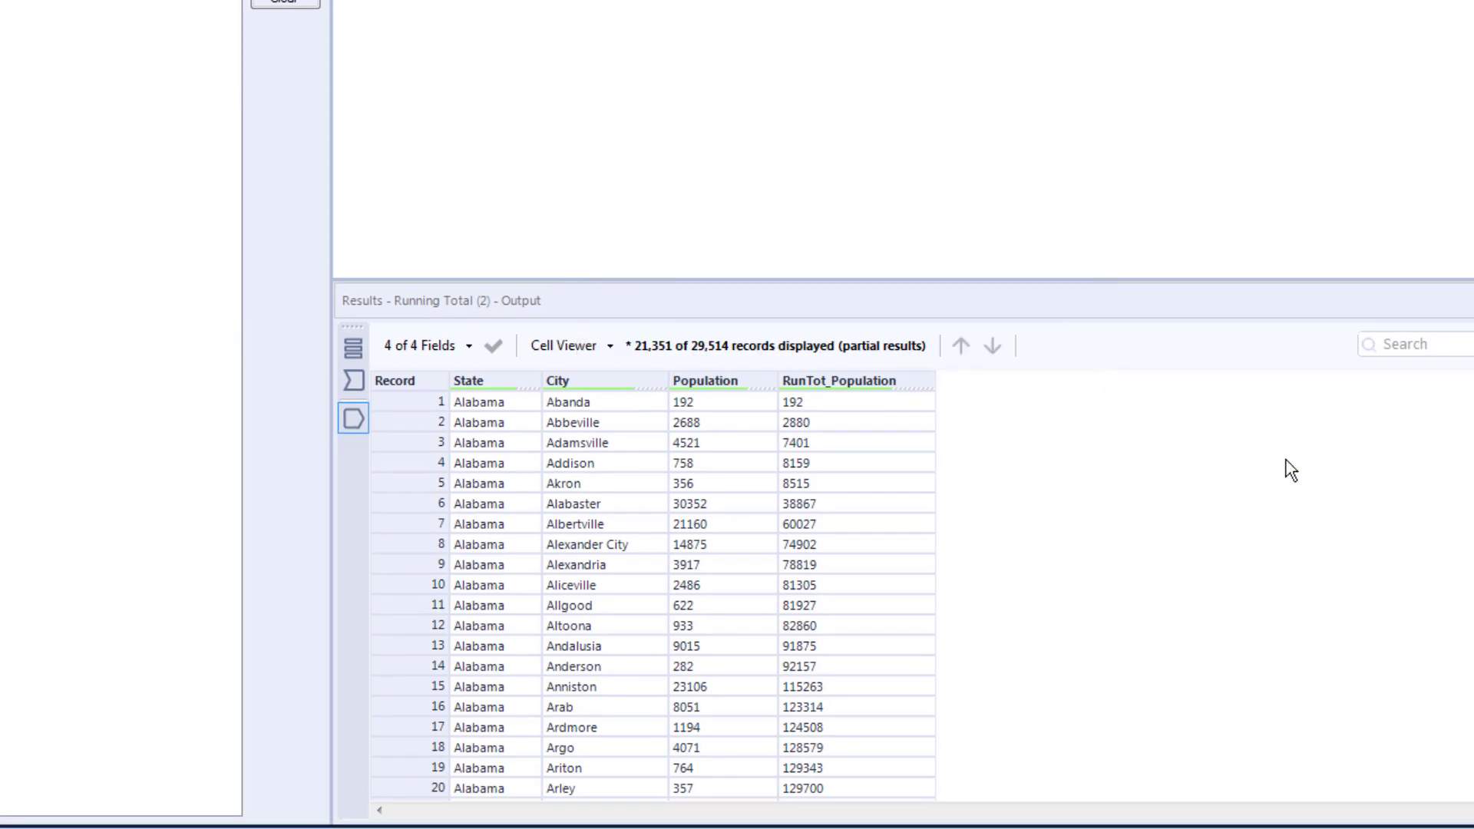
# Step: Examine the running total values where the records change from Alabama to Alaska
pyautogui.click(1468, 407)
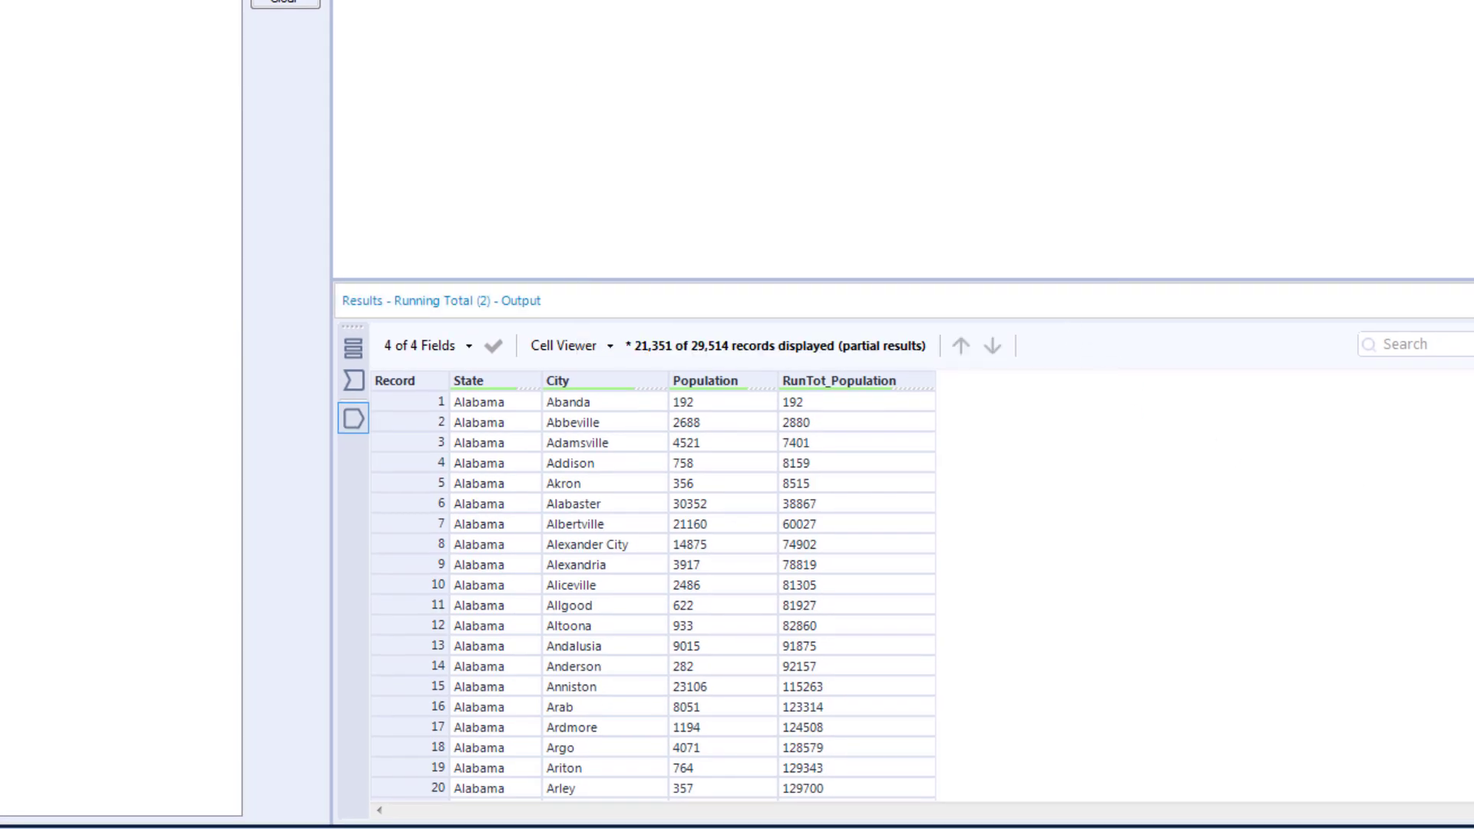
pyautogui.moveTo(1468, 407); pyautogui.dragTo(1468, 418)
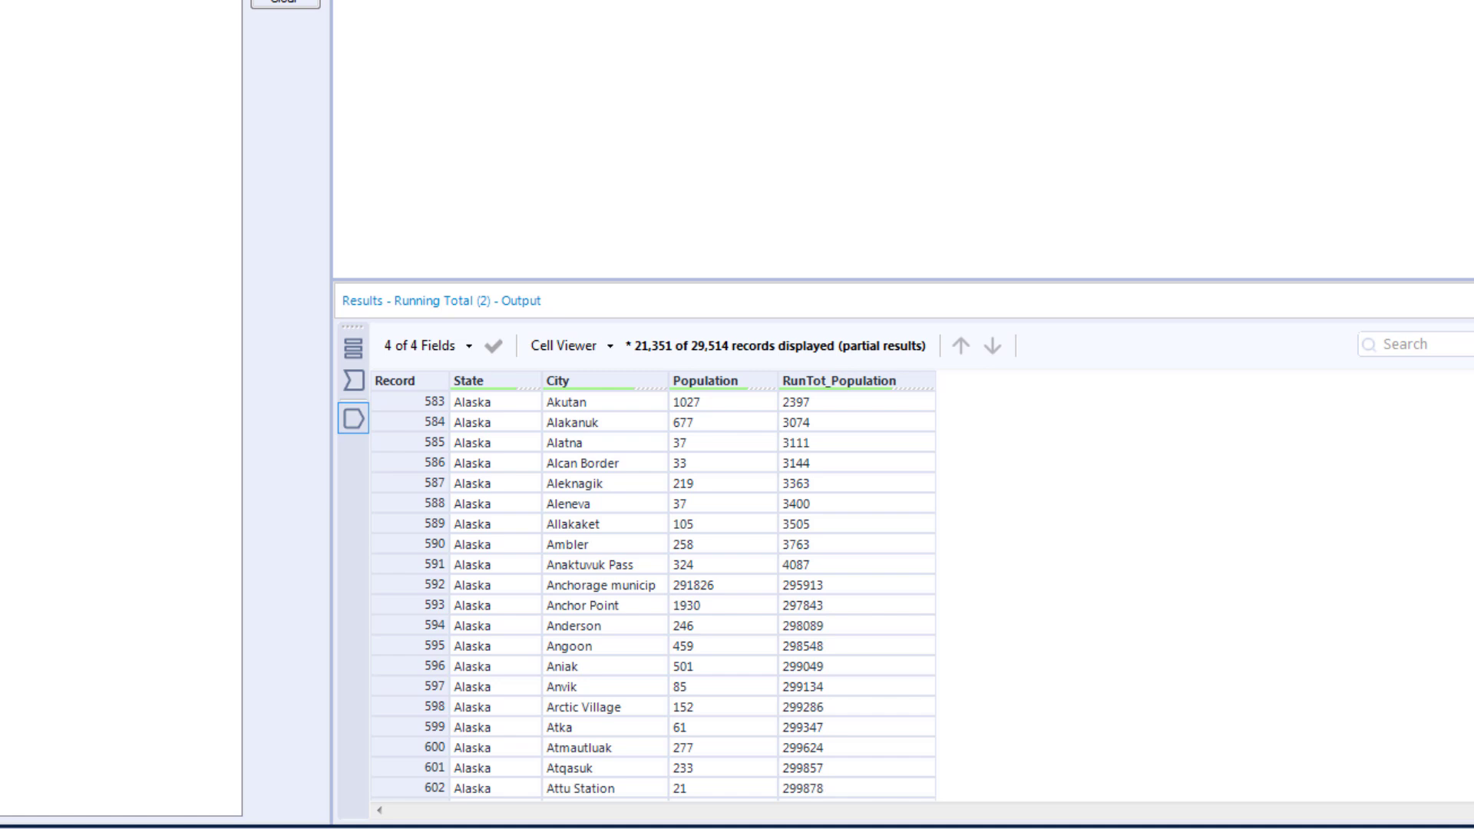
pyautogui.scroll(2, 1235, 577)
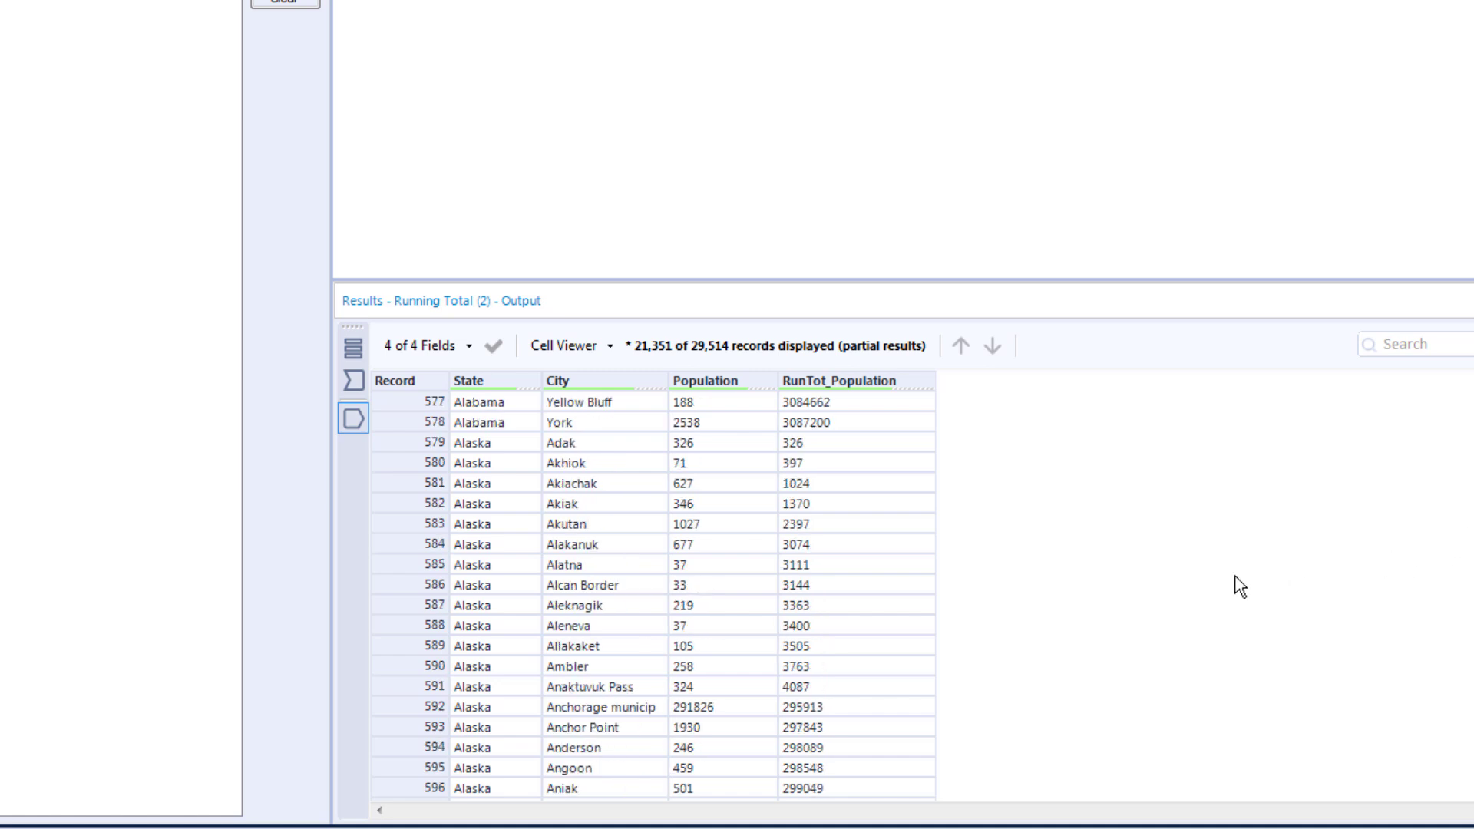
pyautogui.scroll(2, 1241, 586)
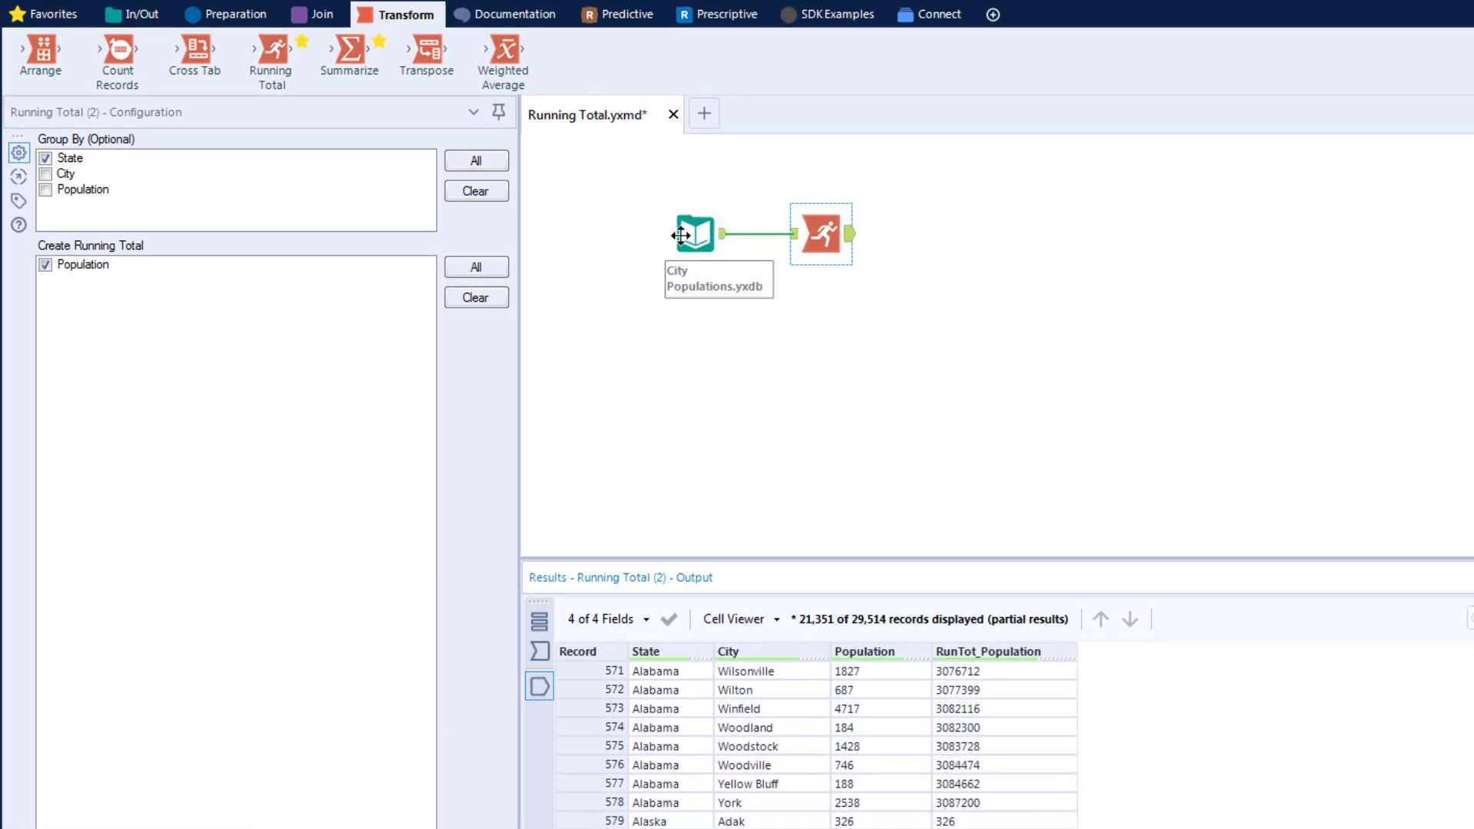
# Step: Duplicate the connected Input Data and Running Total tools as a second branch on the canvas
pyautogui.moveTo(642, 181); pyautogui.dragTo(877, 291)
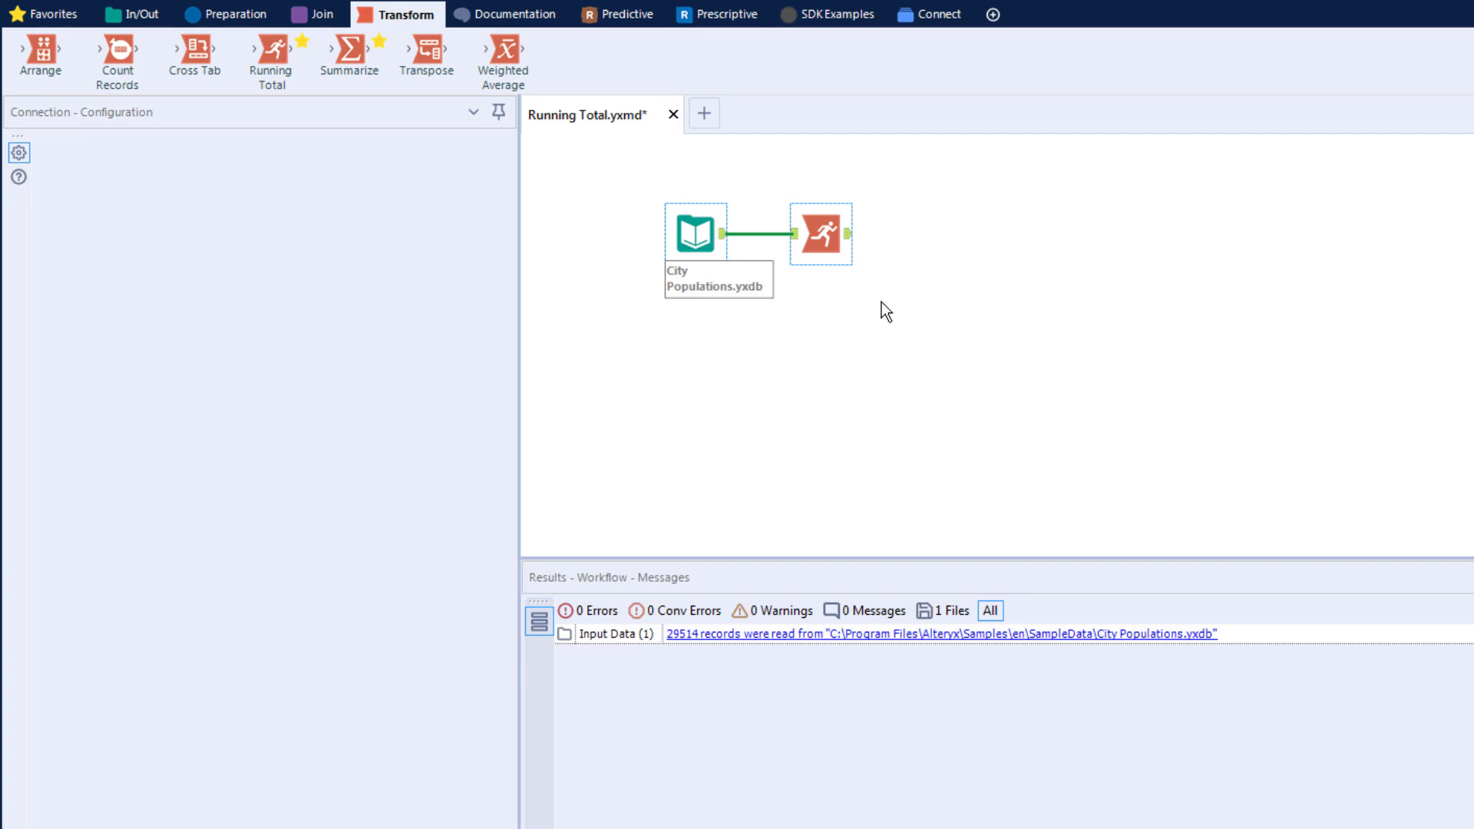
pyautogui.hotkey('ctrl', 'c')
pyautogui.hotkey('ctrl', 'v')
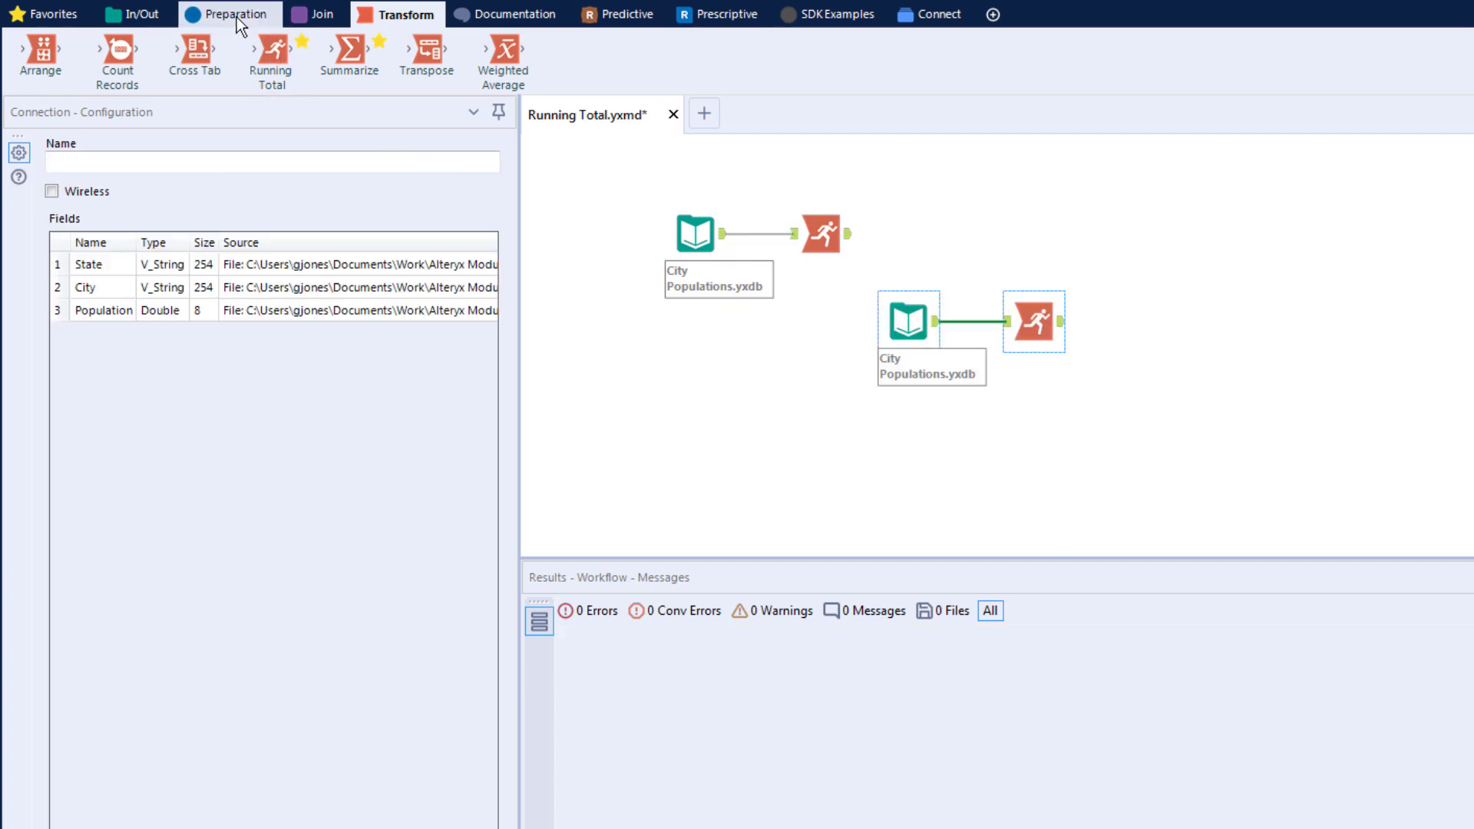
# Step: Insert a Sort tool between the duplicated input and Running Total tools, sorting City in Descending order
pyautogui.click(240, 23)
pyautogui.moveTo(1045, 50); pyautogui.dragTo(1008, 321)
pyautogui.click(174, 213)
pyautogui.click(115, 237)
pyautogui.click(276, 214)
pyautogui.click(244, 247)
# Step: Run the workflow and display the output of the duplicated Running Total tool
pyautogui.hotkey('ctrl', 'r')
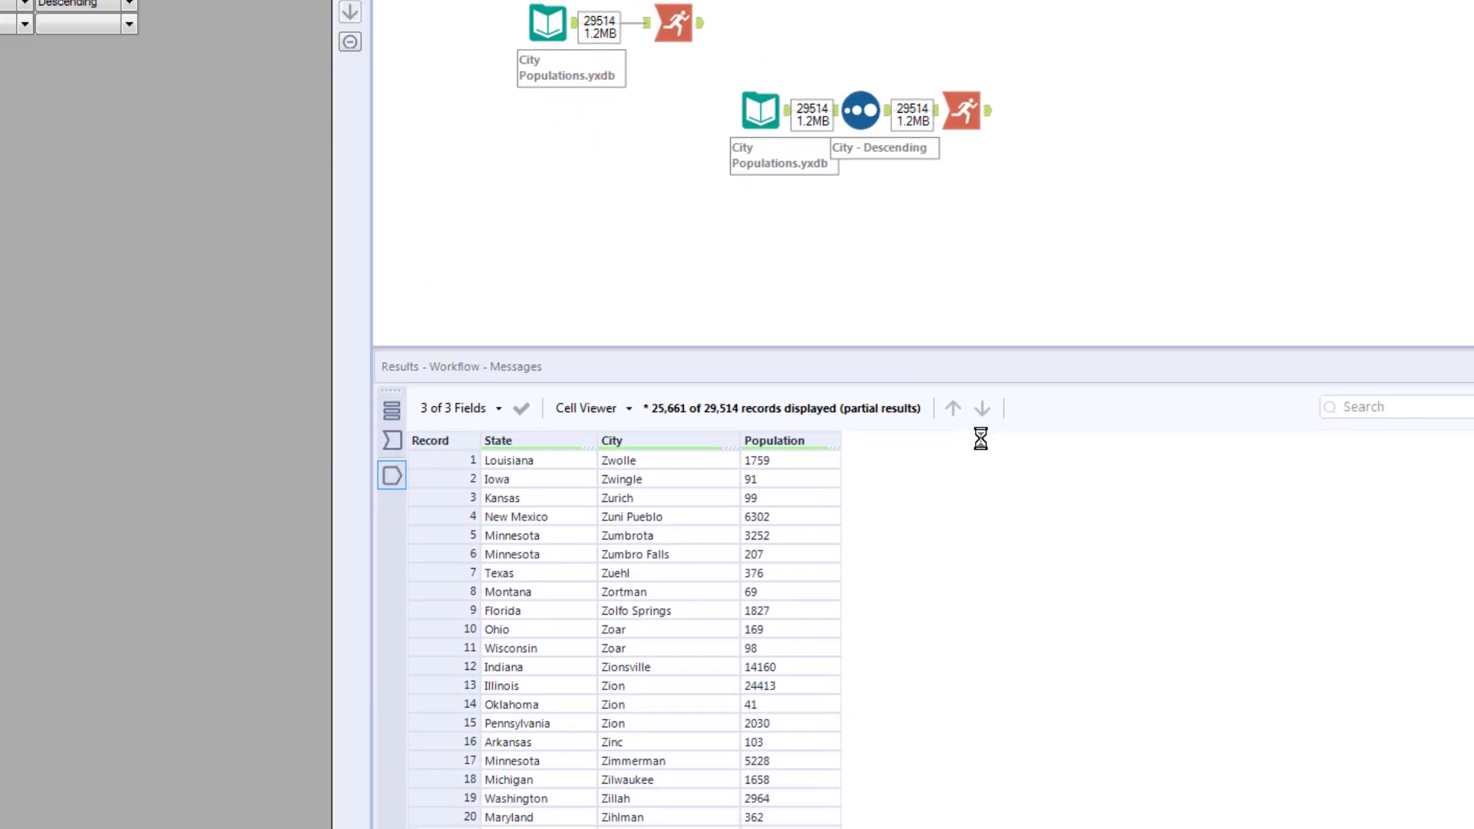
pyautogui.click(1021, 367)
pyautogui.click(970, 90)
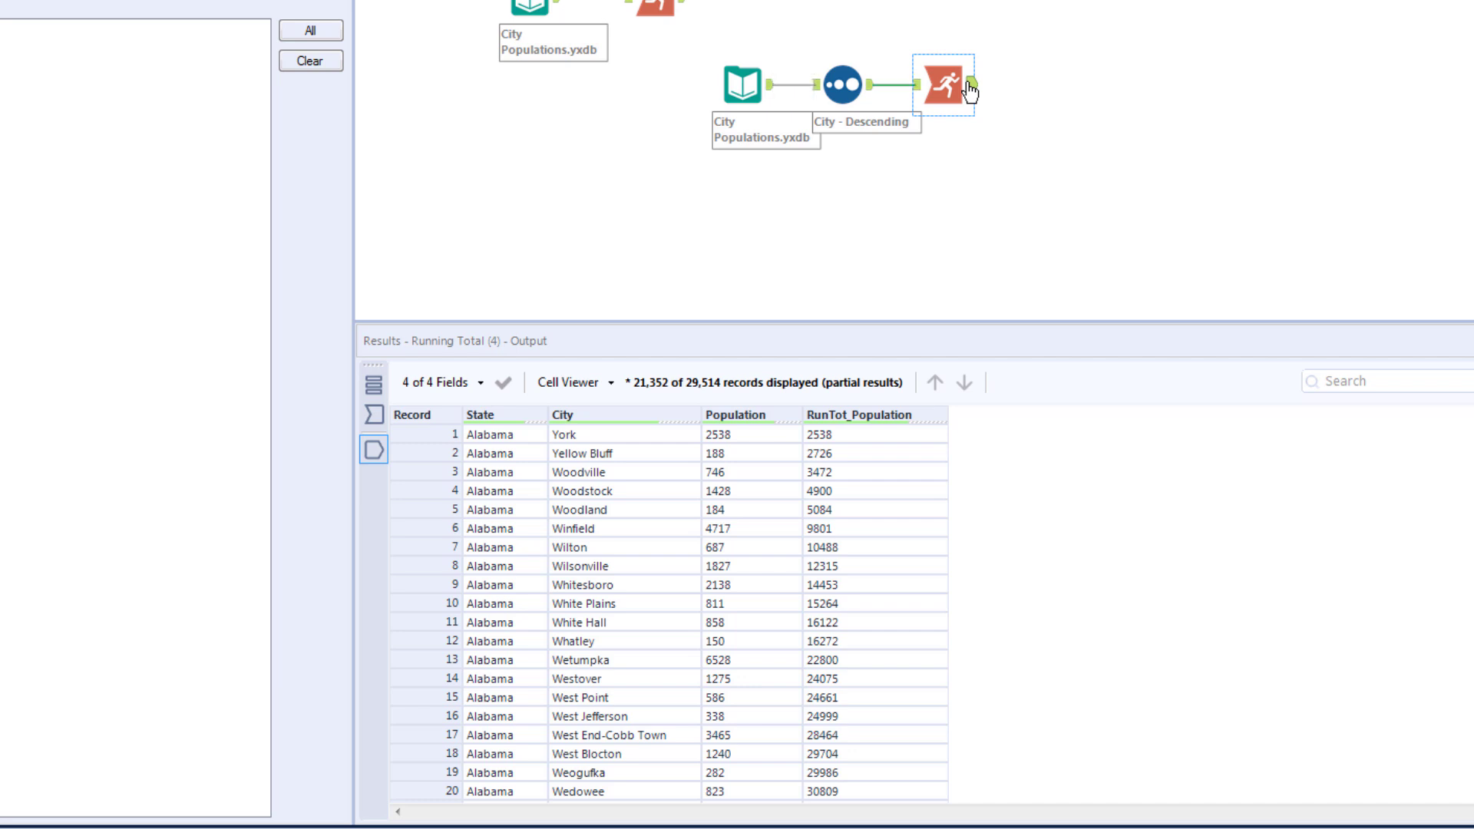
# Step: Examine the order of the cities and their running population totals in the sorted branch's output
pyautogui.click(980, 435)
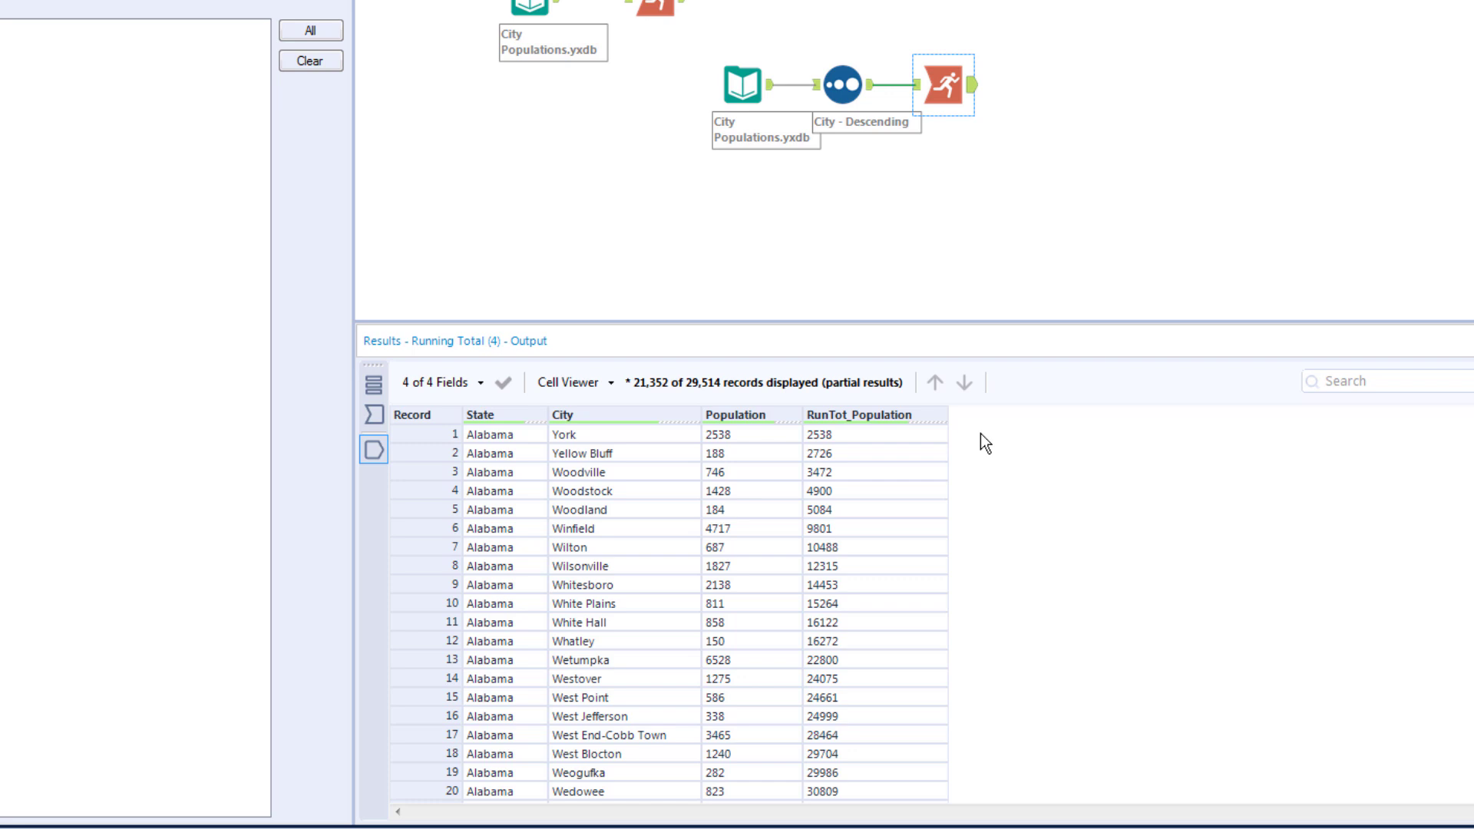
pyautogui.scroll(-3, 980, 433)
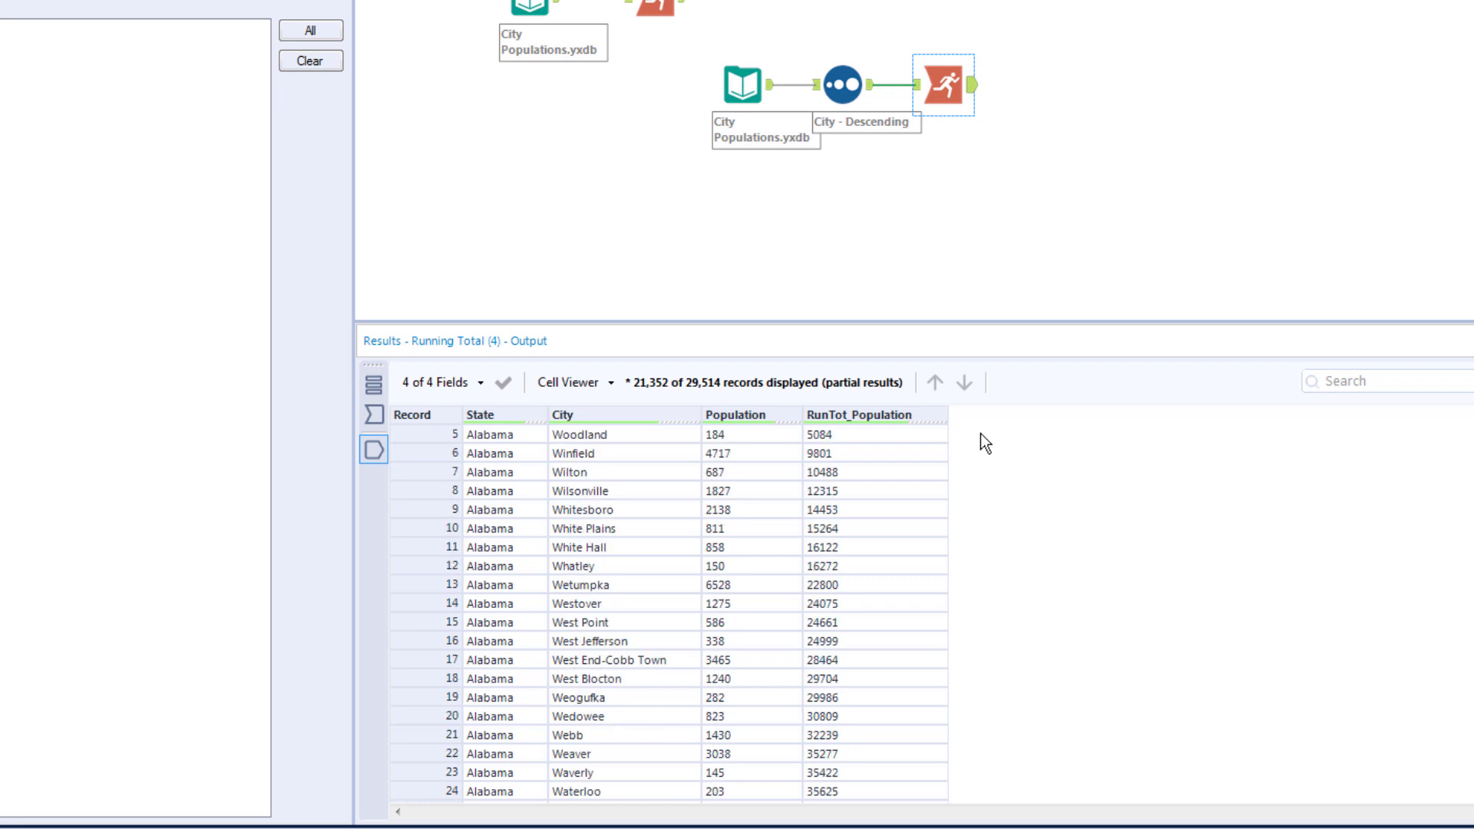
pyautogui.scroll(-1, 980, 433)
pyautogui.scroll(4, 980, 433)
pyautogui.scroll(1, 975, 435)
pyautogui.scroll(-1, 975, 434)
pyautogui.scroll(1, 975, 434)
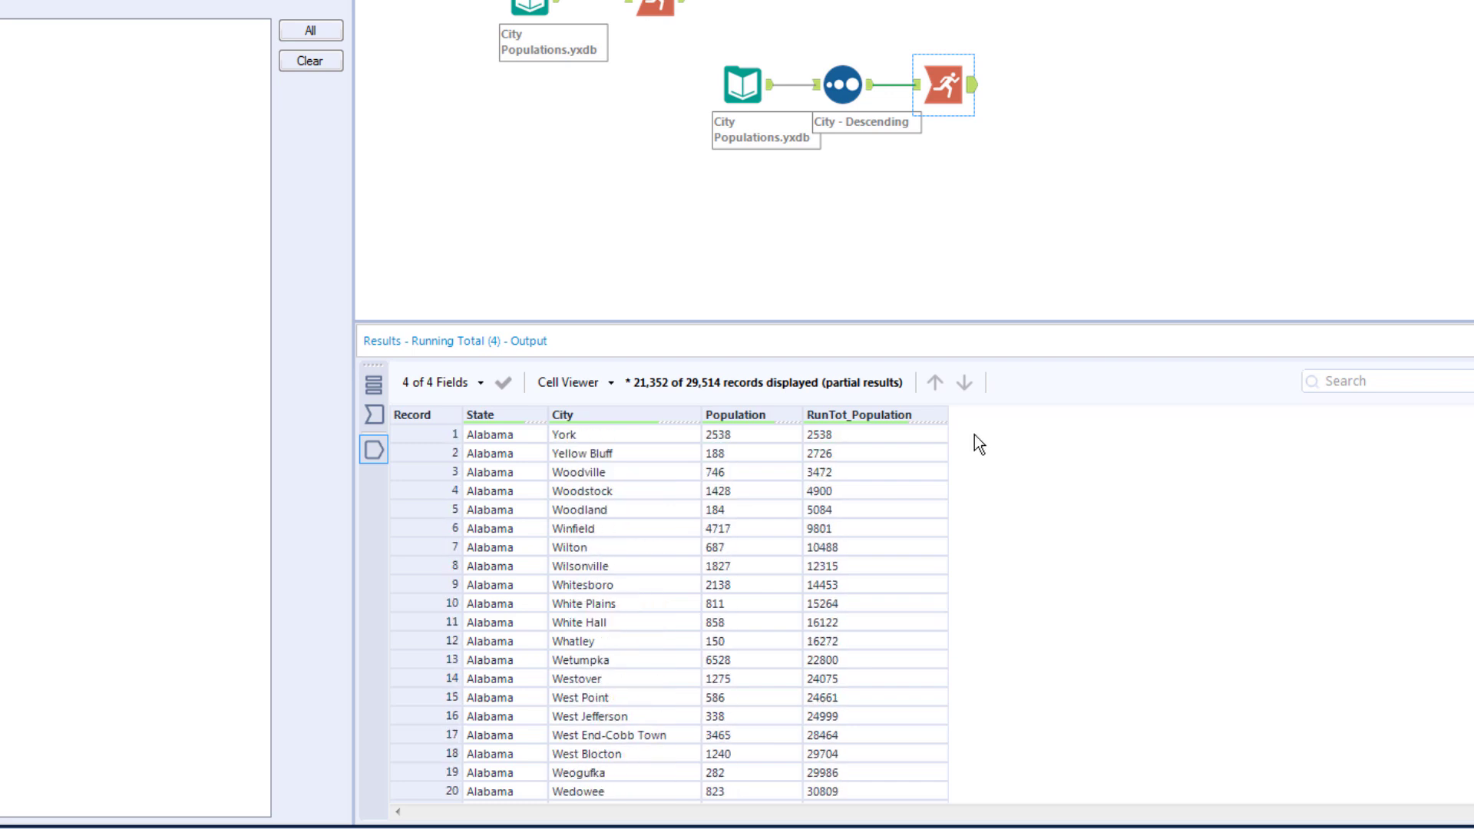